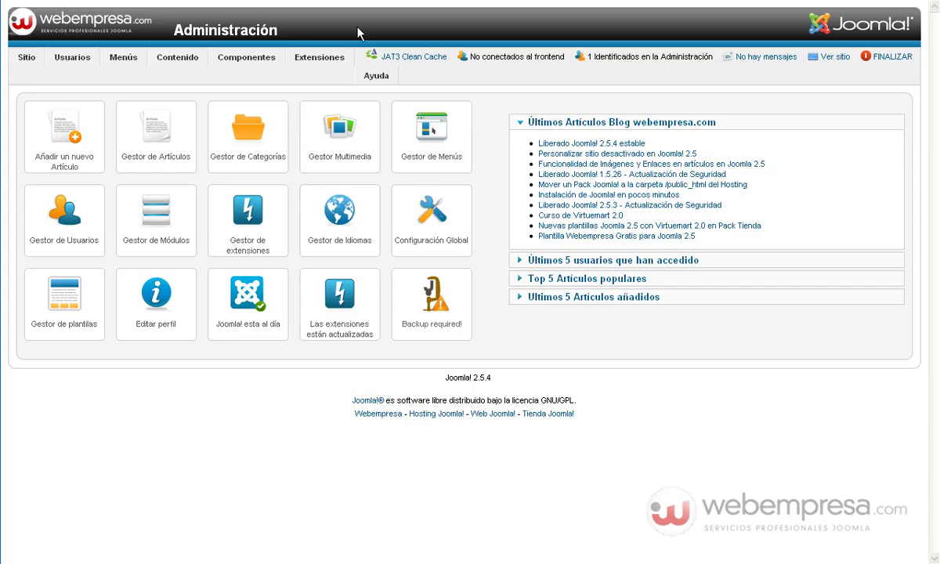
Open the El tiempo weather module for editing from the module manager and review its details and menu assignment
{"action": "mouse_move", "coordinate": [319, 59]}
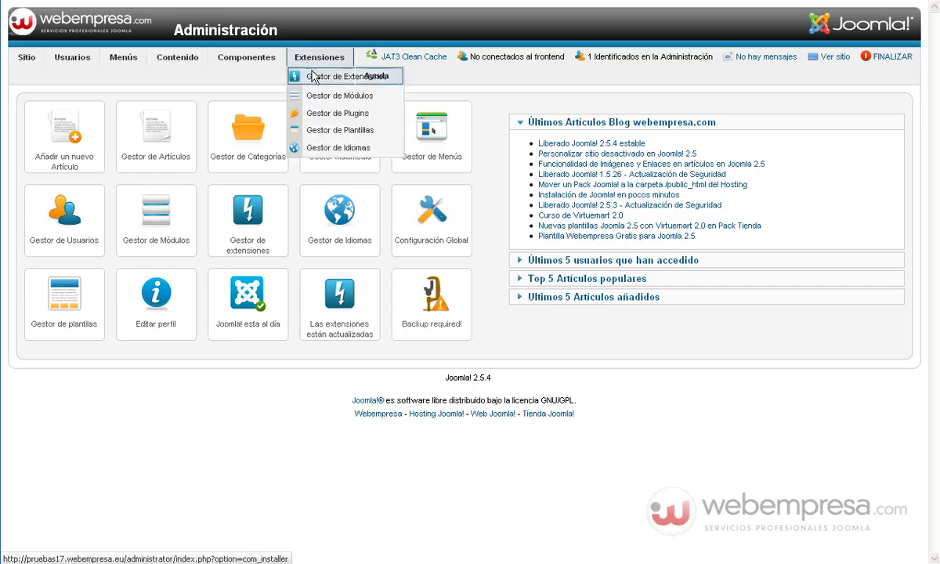
{"action": "left_click", "coordinate": [322, 97]}
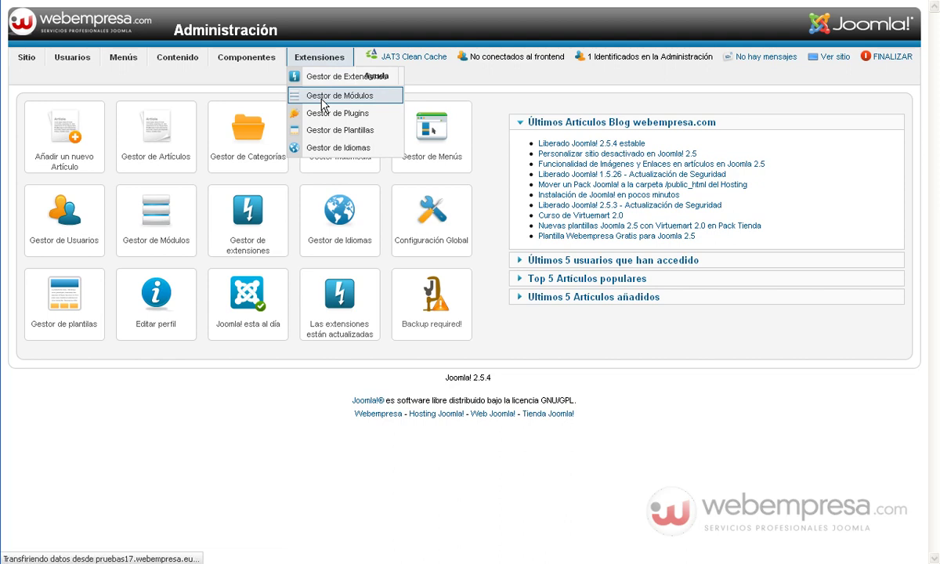
{"action": "scroll", "coordinate": [323, 133], "scroll_direction": "down", "scroll_amount": 5}
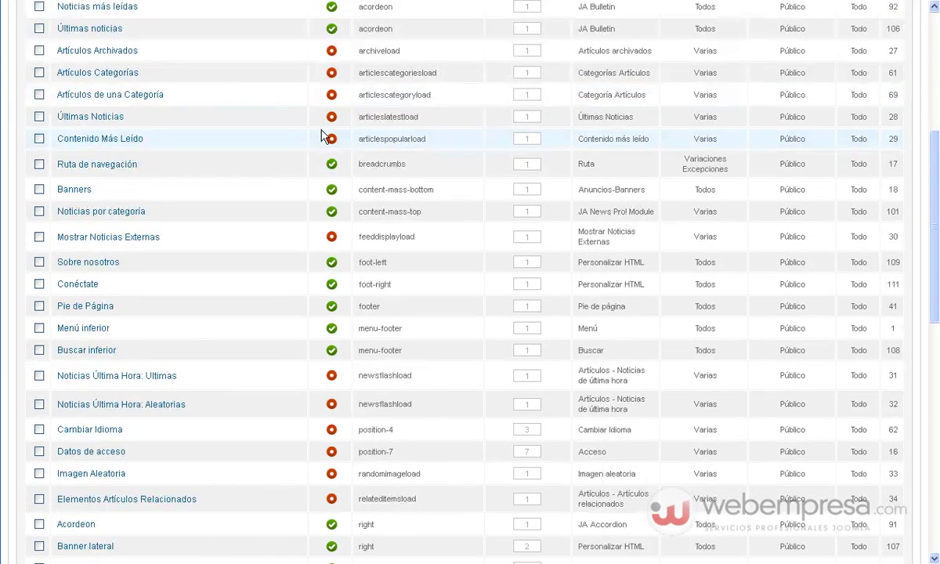
{"action": "scroll", "coordinate": [321, 136], "scroll_direction": "down", "scroll_amount": 4}
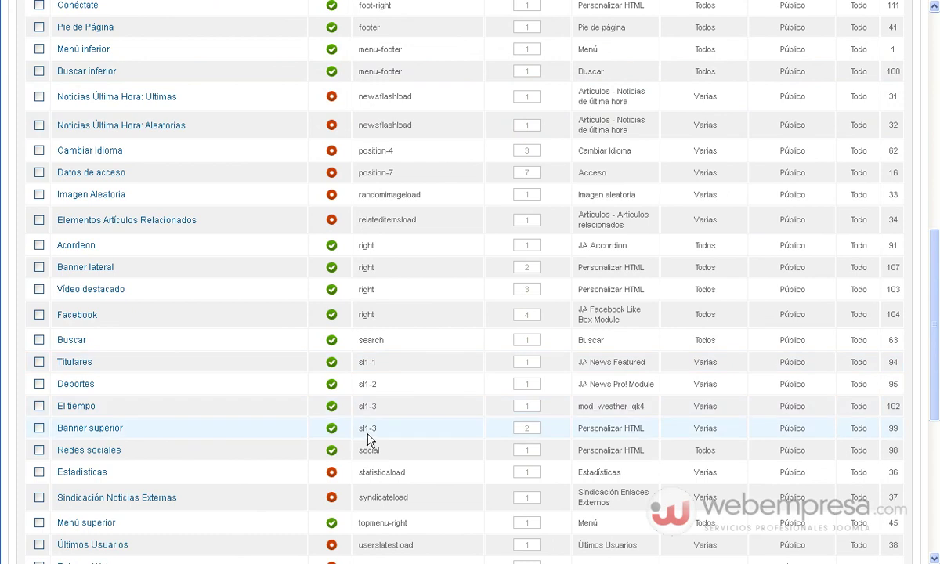
{"action": "left_click", "coordinate": [79, 409]}
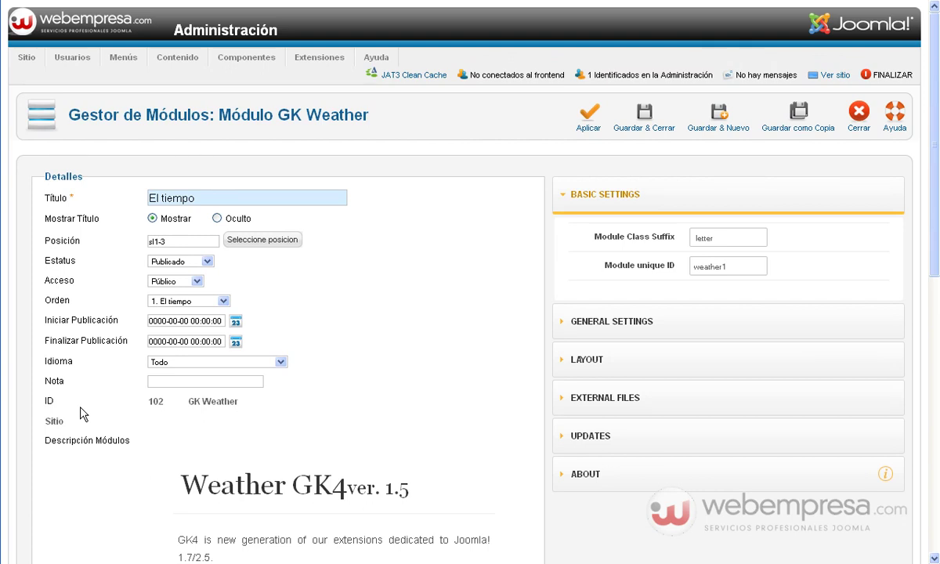
{"action": "mouse_move", "coordinate": [120, 401]}
{"action": "scroll", "coordinate": [184, 315], "scroll_direction": "down", "scroll_amount": 6}
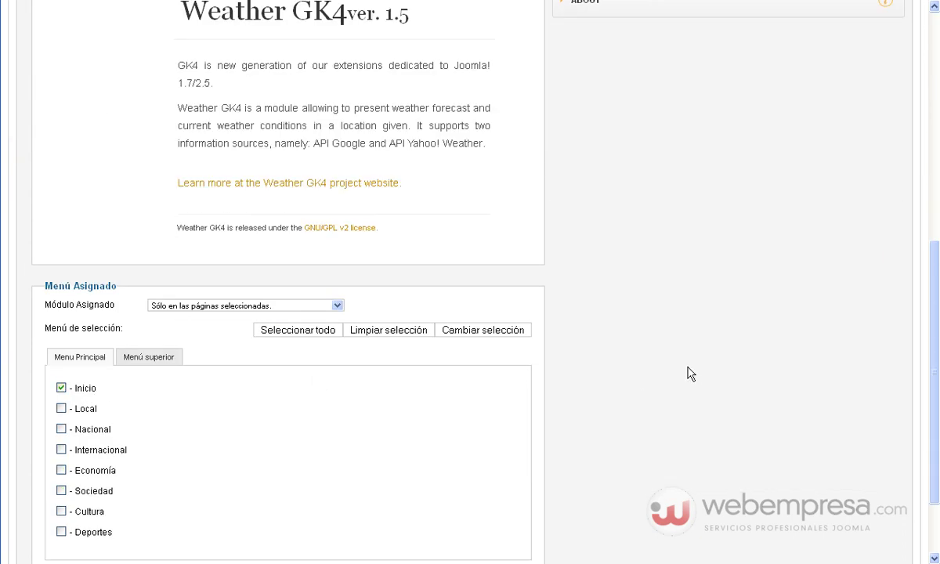
{"action": "scroll", "coordinate": [690, 374], "scroll_direction": "up", "scroll_amount": 6}
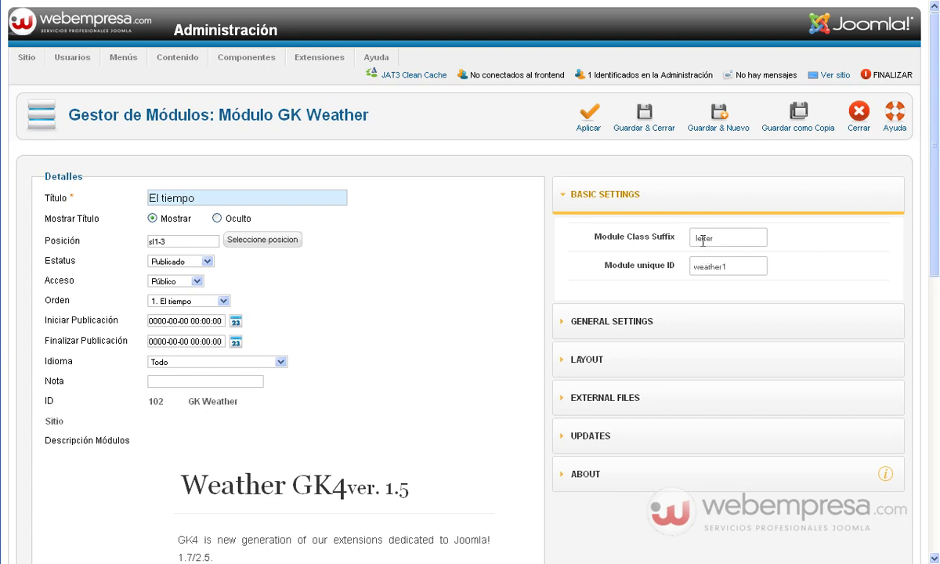
Set the module's full city name to Buenos Aires in the general settings, save it and reload the site's home page
{"action": "left_click", "coordinate": [626, 329]}
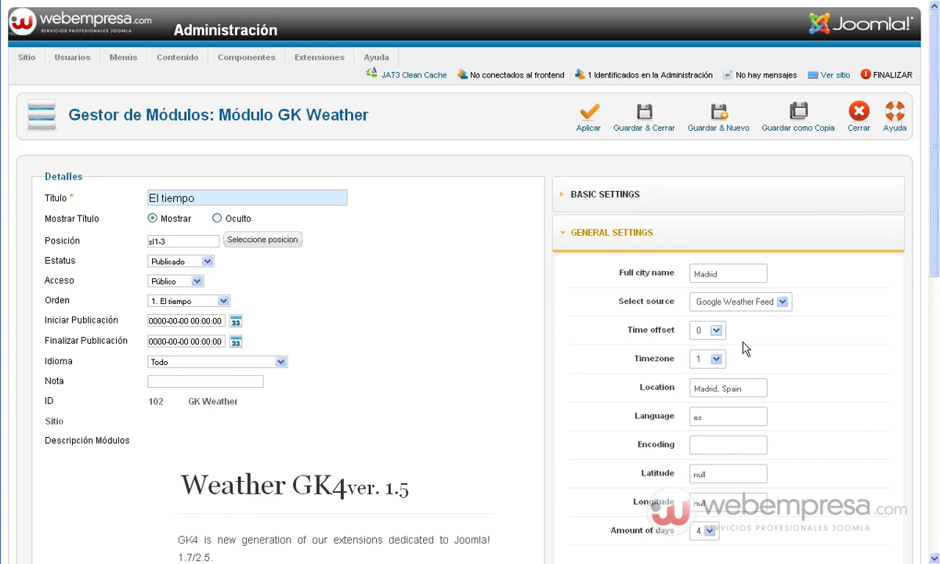
{"action": "mouse_move", "coordinate": [647, 282]}
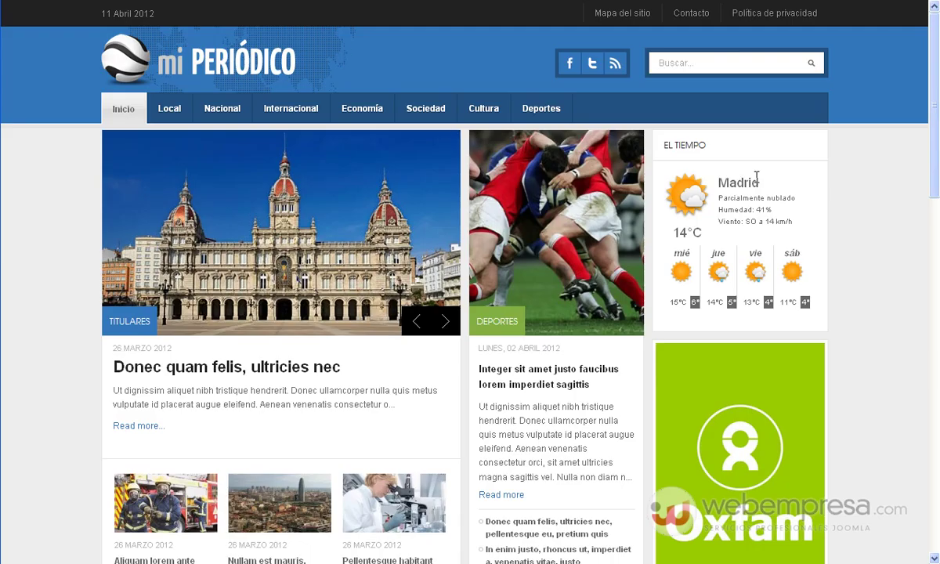
{"action": "left_click_drag", "start_coordinate": [759, 183], "coordinate": [717, 182]}
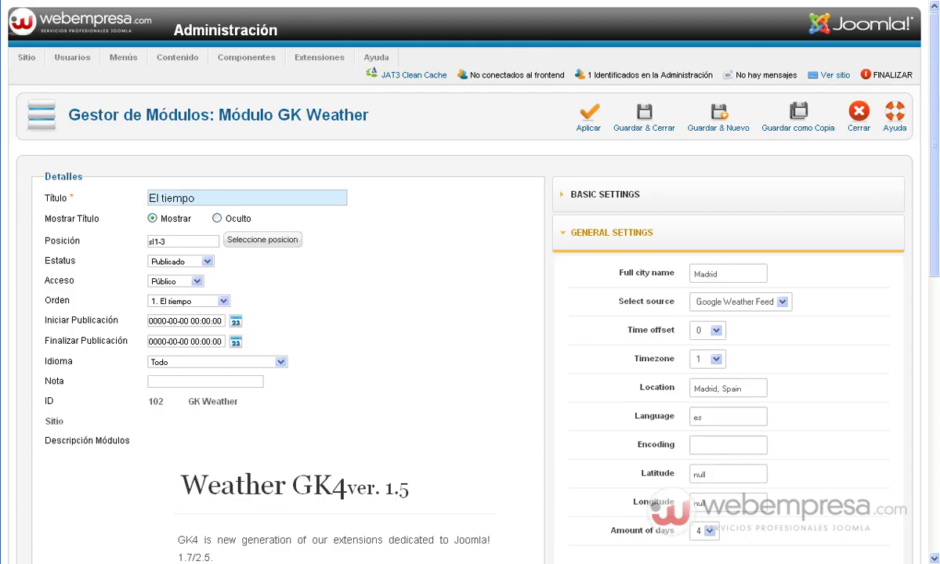
{"action": "left_click_drag", "start_coordinate": [719, 274], "coordinate": [687, 274]}
{"action": "type", "text": "Buenos Aires"}
{"action": "key", "text": "Tab"}
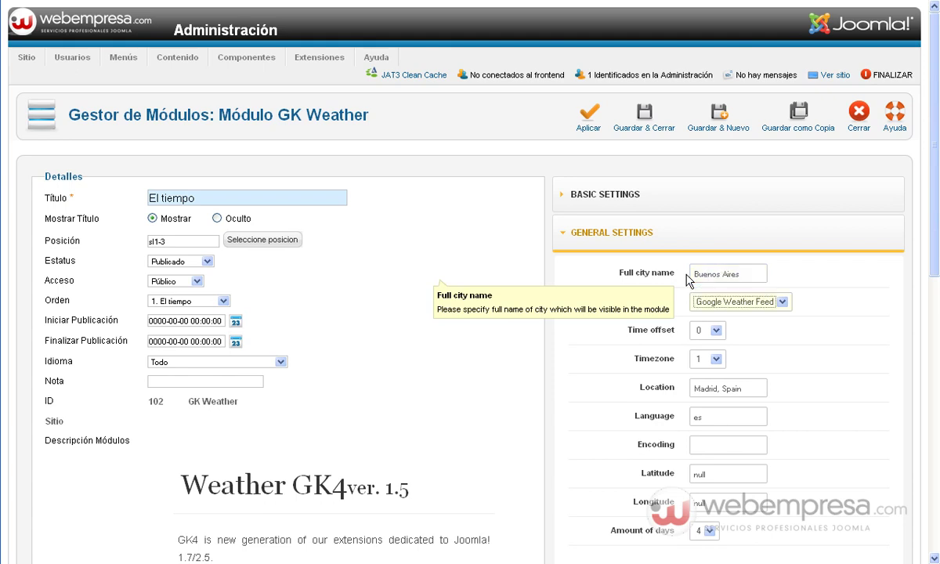
{"action": "left_click", "coordinate": [590, 118]}
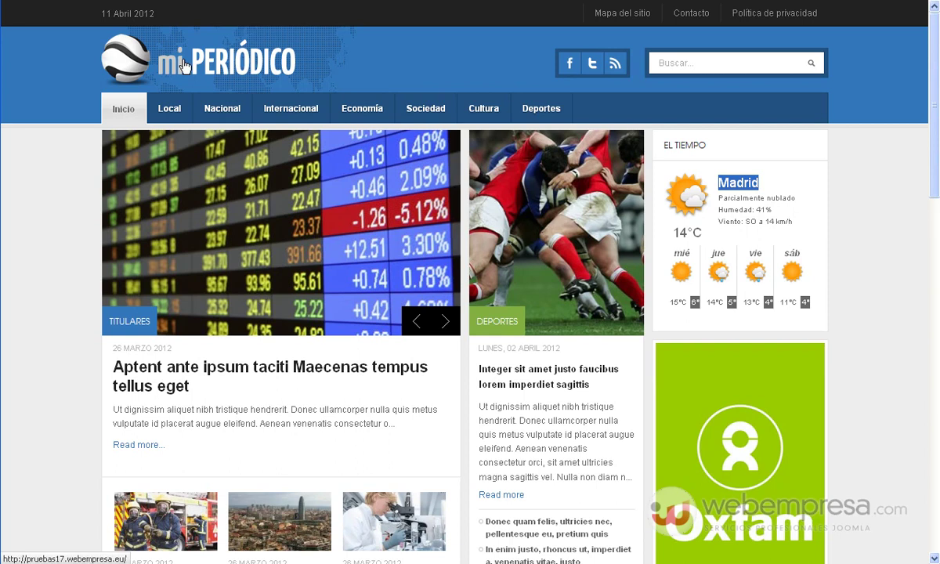
{"action": "left_click", "coordinate": [184, 65]}
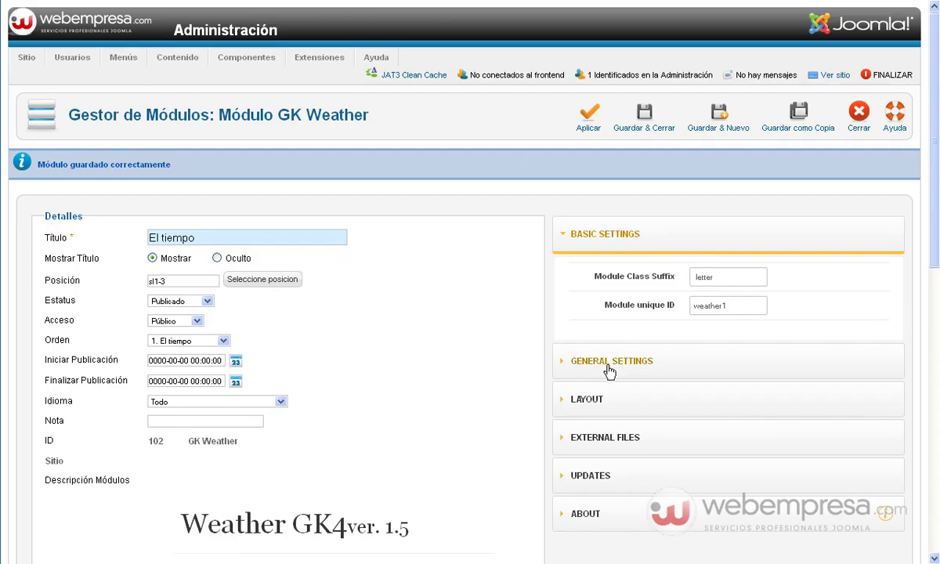
Set the weather module's location to Buenos Aires, Argentina in its general settings
{"action": "left_click", "coordinate": [609, 363]}
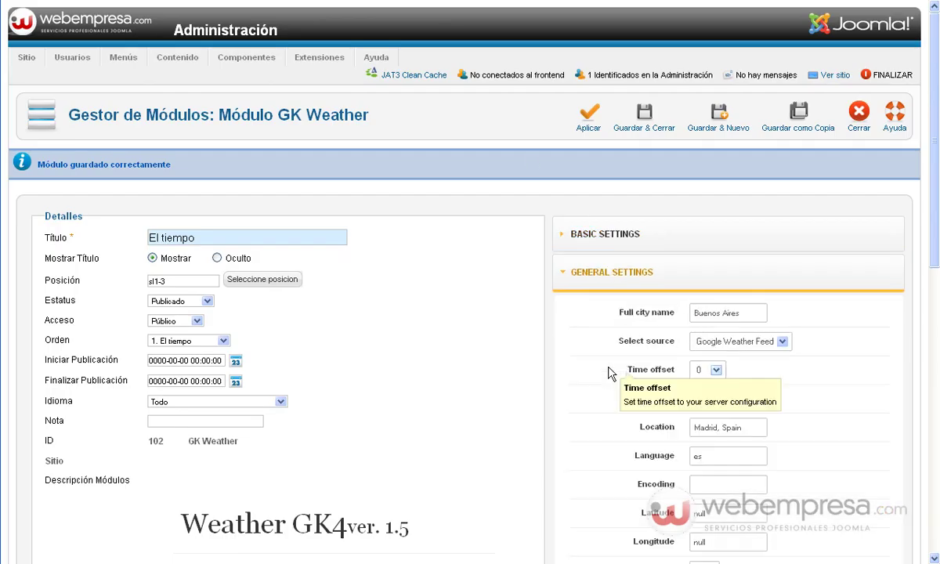
{"action": "mouse_move", "coordinate": [651, 434]}
{"action": "left_click_drag", "start_coordinate": [747, 427], "coordinate": [672, 427]}
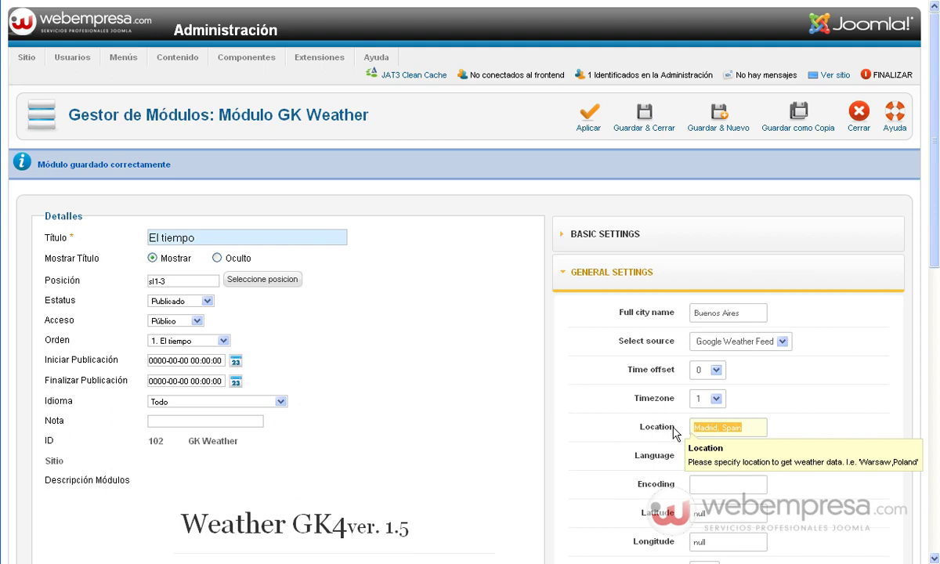
{"action": "type", "text": "Bu"}
{"action": "key", "text": "Down"}
{"action": "key", "text": "Return"}
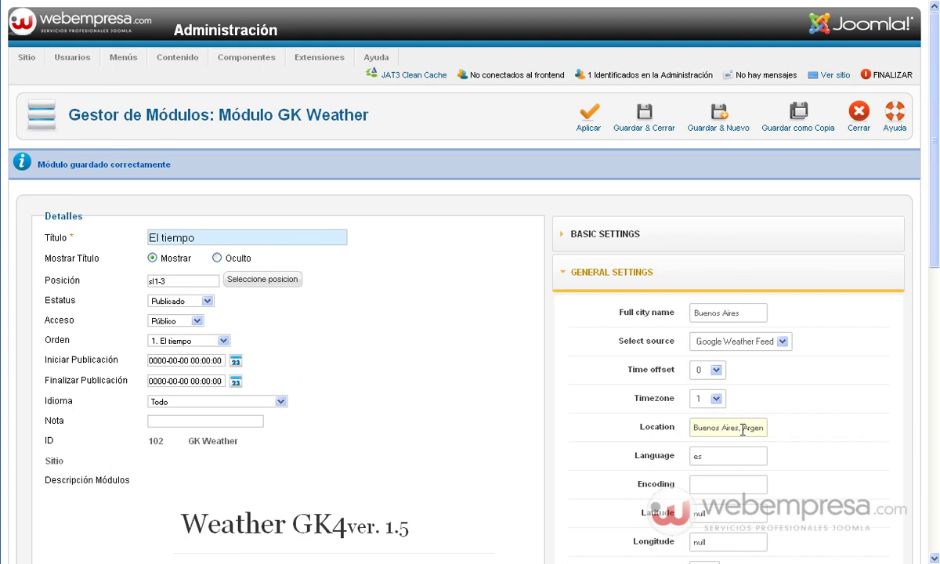
{"action": "key", "text": "End"}
Examine the module's source, time offset, timezone, language, coordinate and day-count settings and compare them with the weather block on the site
{"action": "left_click", "coordinate": [727, 345]}
{"action": "left_click", "coordinate": [725, 346]}
{"action": "left_click", "coordinate": [716, 370]}
{"action": "left_click", "coordinate": [716, 372]}
{"action": "left_click", "coordinate": [717, 399]}
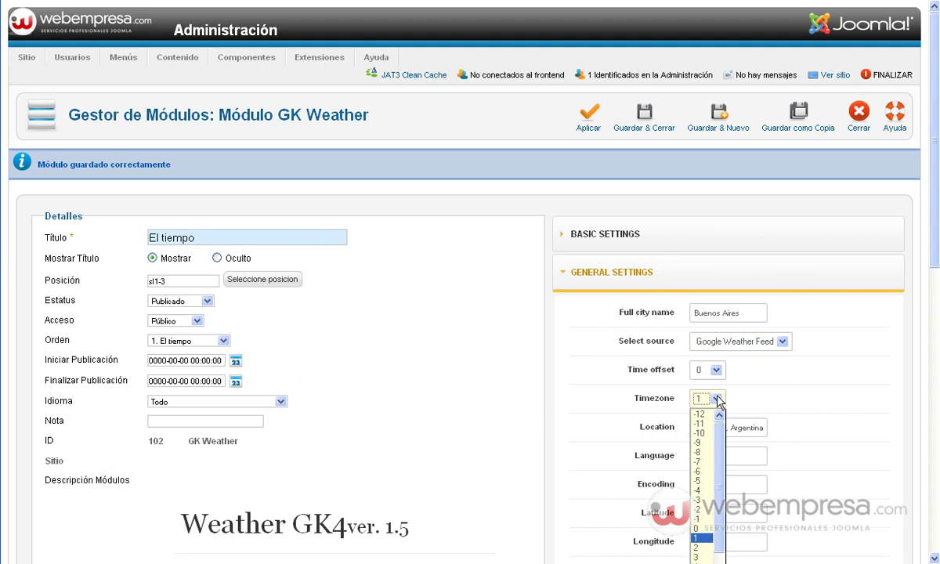
{"action": "left_click", "coordinate": [717, 399]}
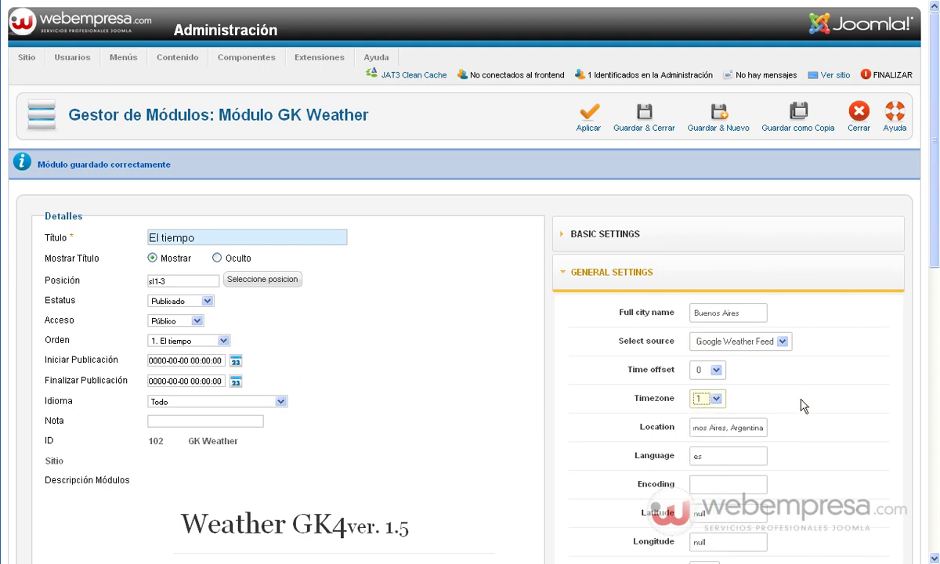
{"action": "scroll", "coordinate": [784, 404], "scroll_direction": "down", "scroll_amount": 3}
{"action": "mouse_move", "coordinate": [670, 321]}
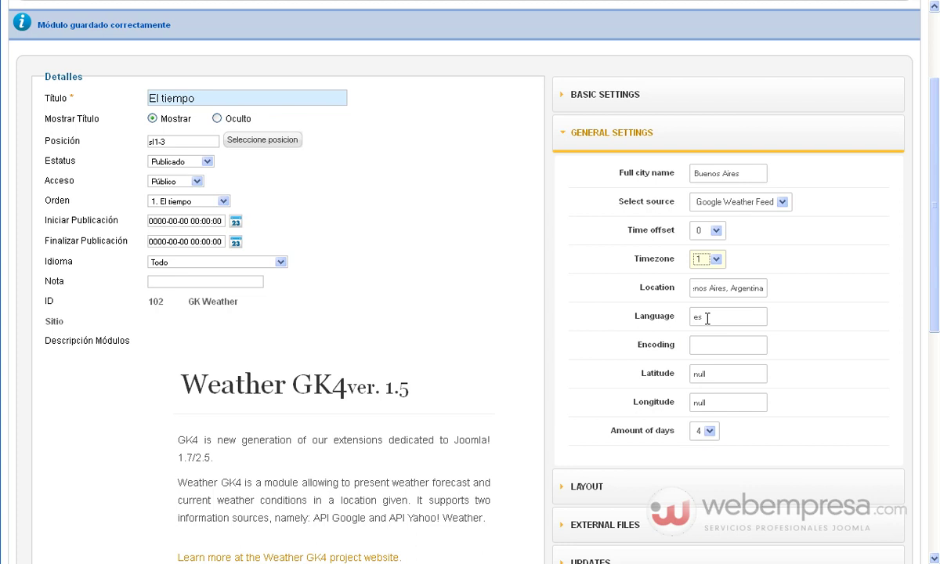
{"action": "mouse_move", "coordinate": [664, 347]}
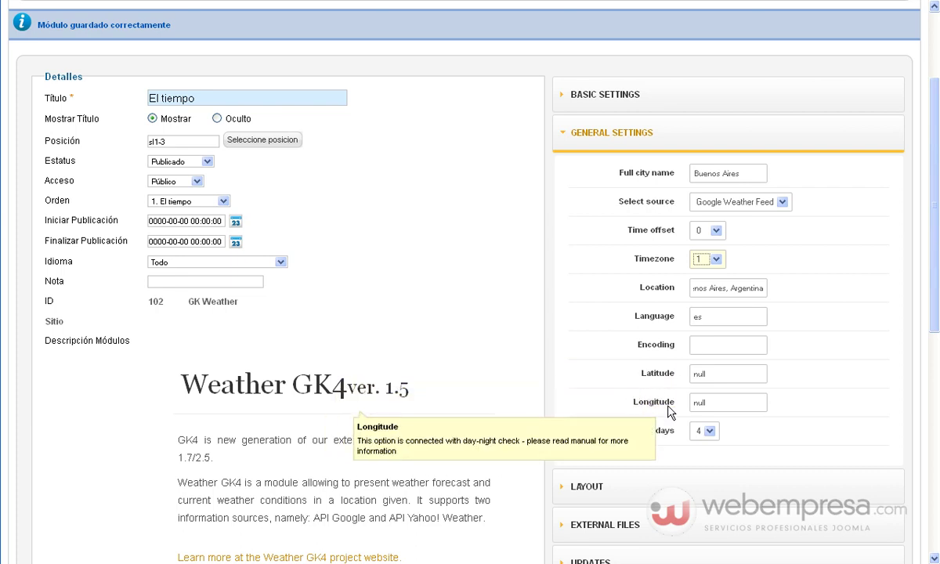
{"action": "mouse_move", "coordinate": [647, 442]}
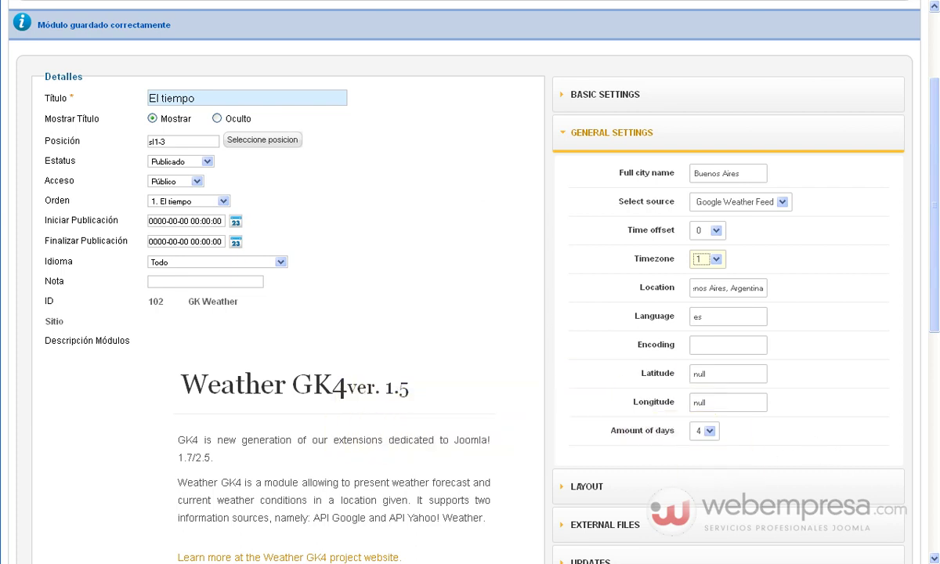
{"action": "key", "text": "ctrl+Tab"}
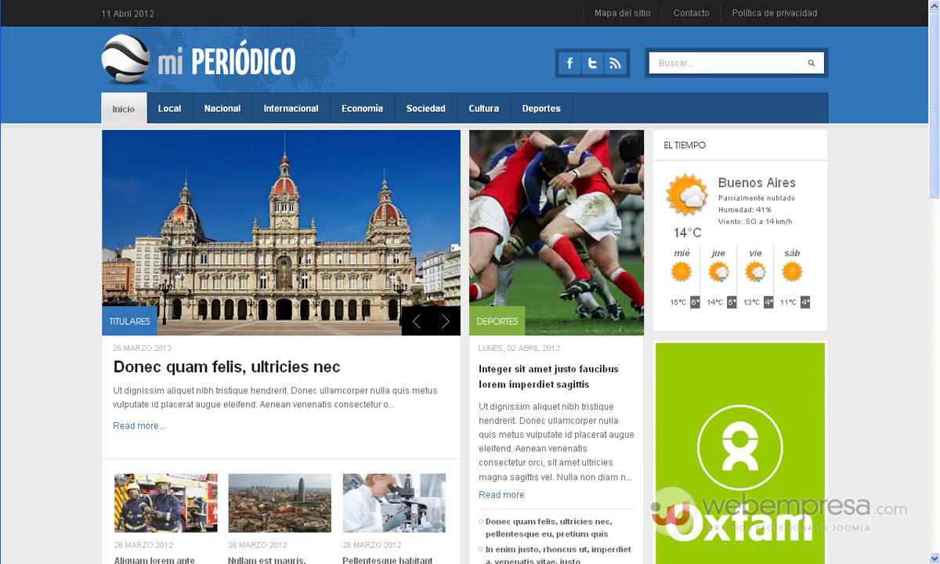
{"action": "key", "text": "ctrl+Tab"}
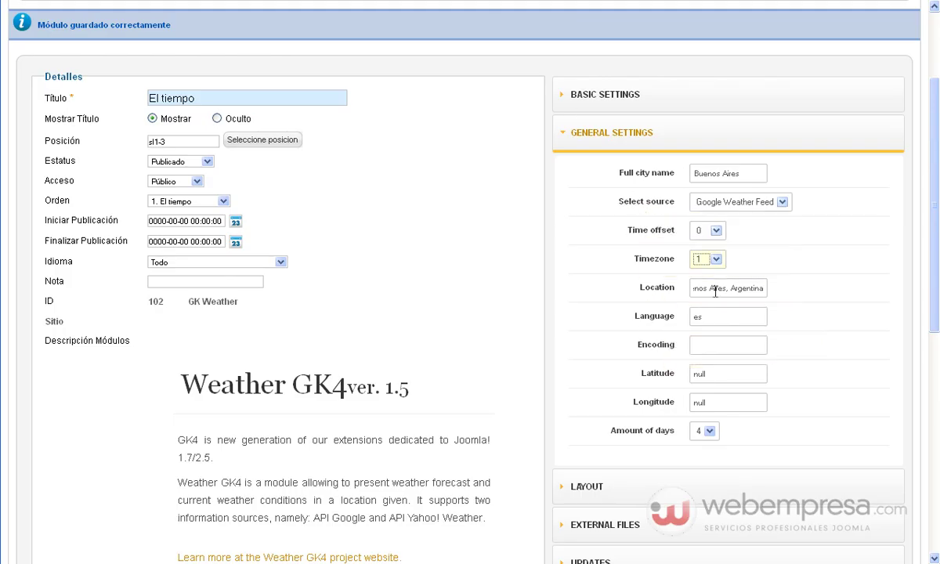
Save the weather module with its new location and reload the site's home page
{"action": "scroll", "coordinate": [789, 317], "scroll_direction": "down", "scroll_amount": 3}
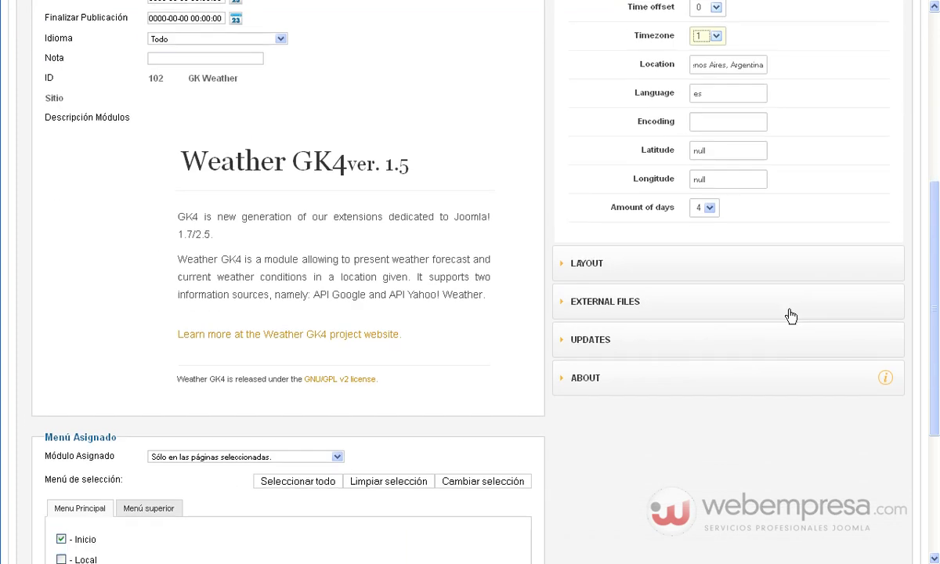
{"action": "scroll", "coordinate": [791, 317], "scroll_direction": "up", "scroll_amount": 2}
{"action": "scroll", "coordinate": [813, 183], "scroll_direction": "up", "scroll_amount": 3}
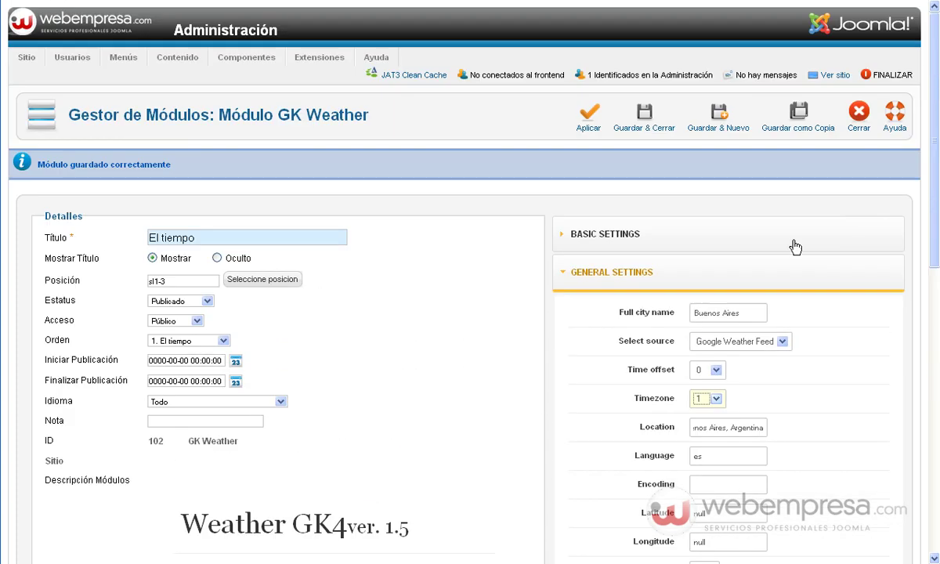
{"action": "left_click", "coordinate": [588, 118]}
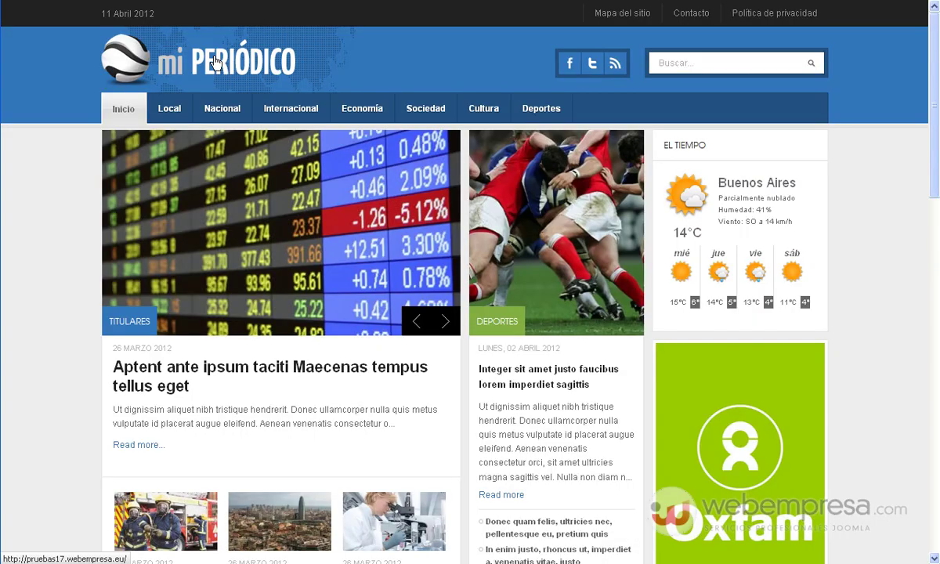
{"action": "left_click", "coordinate": [209, 62]}
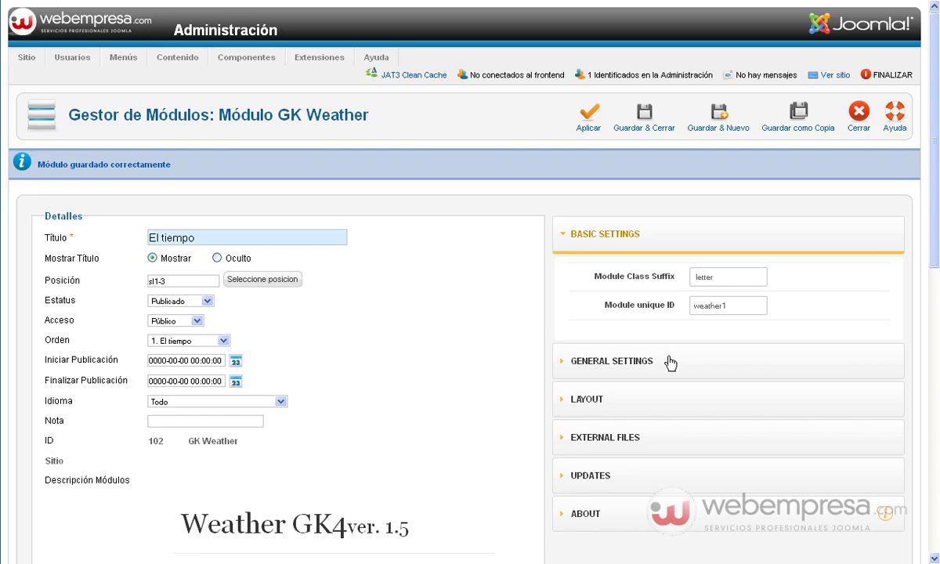
Examine the module's layout settings, including orientation choices, temperature units, current weather and forecast display, and icon sizes
{"action": "left_click", "coordinate": [639, 397]}
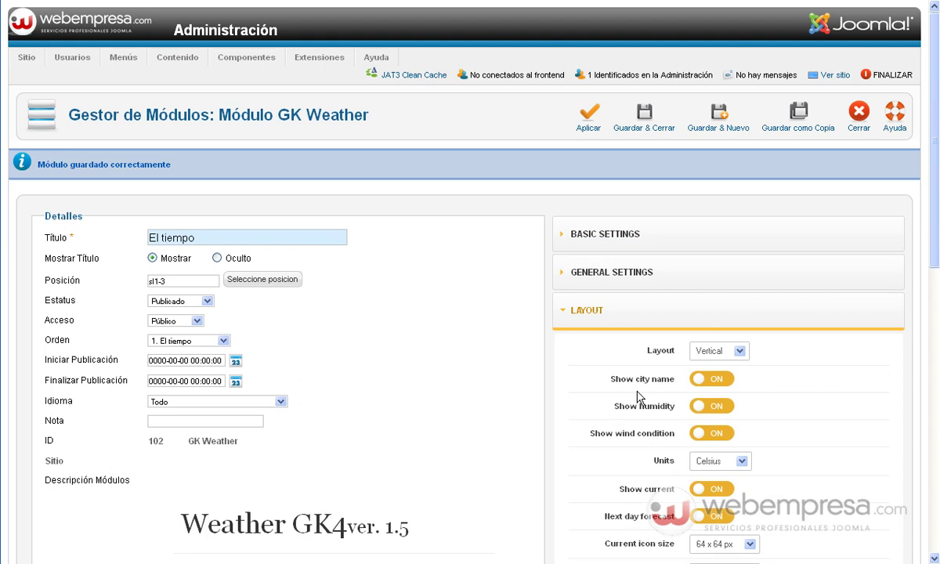
{"action": "left_click", "coordinate": [720, 361]}
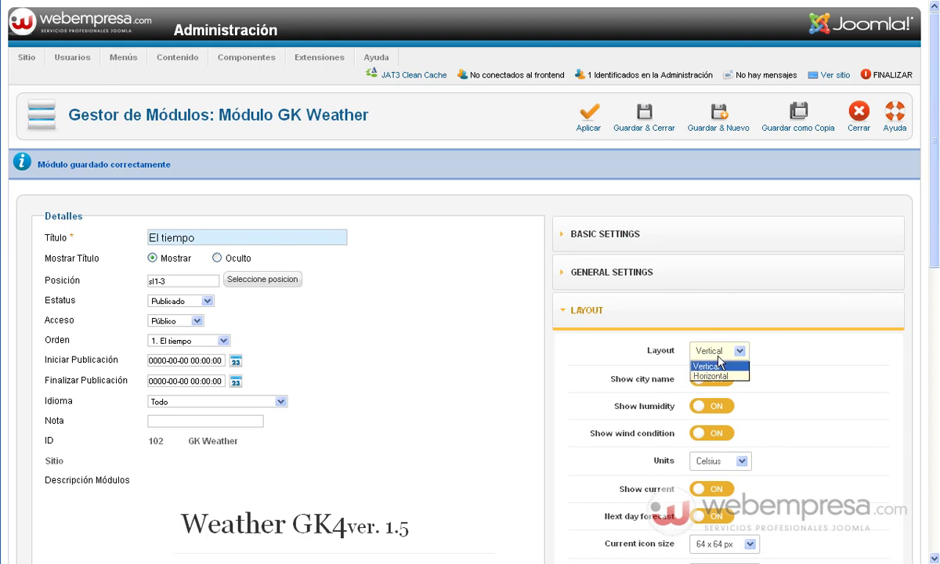
{"action": "left_click", "coordinate": [846, 402]}
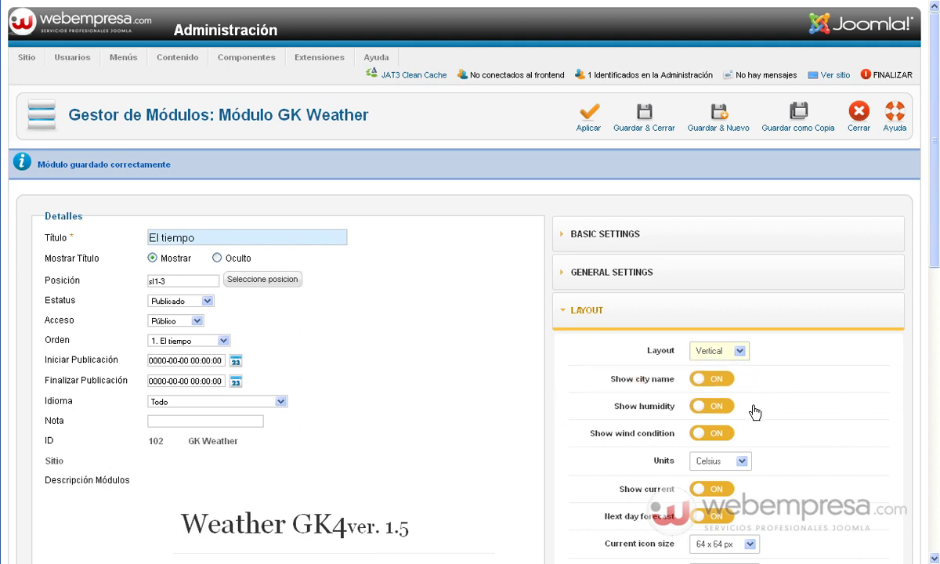
{"action": "left_click", "coordinate": [745, 465]}
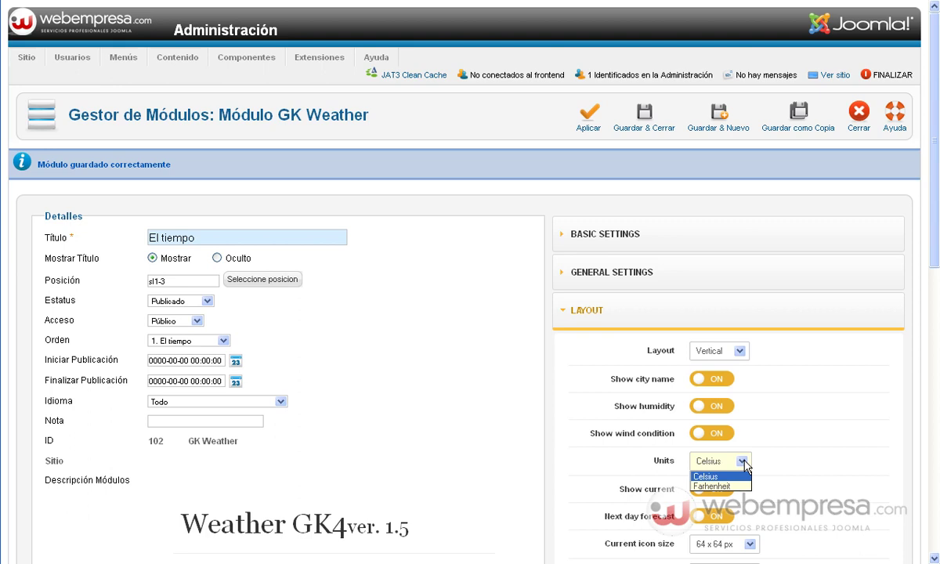
{"action": "left_click", "coordinate": [794, 464]}
{"action": "scroll", "coordinate": [794, 463], "scroll_direction": "down", "scroll_amount": 3}
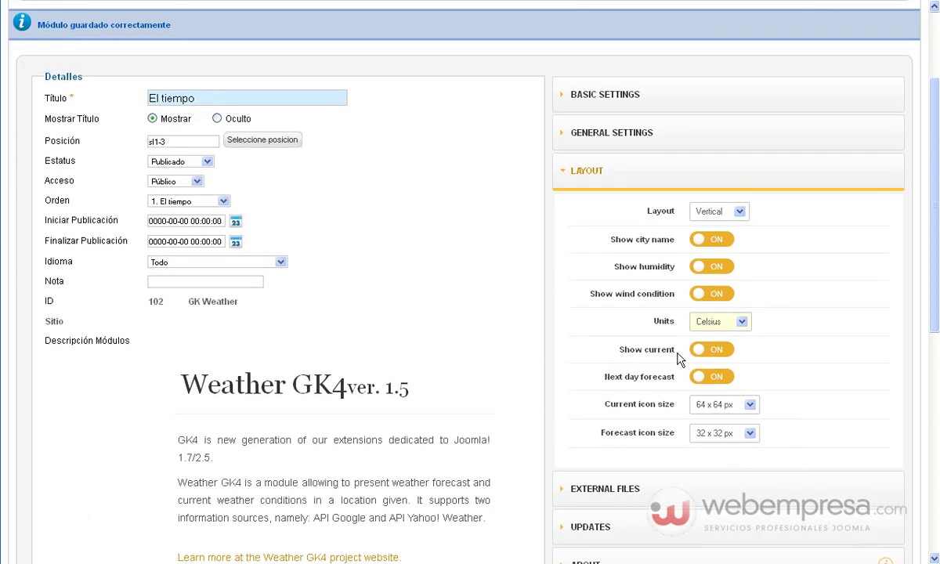
{"action": "mouse_move", "coordinate": [648, 383]}
{"action": "mouse_move", "coordinate": [671, 357]}
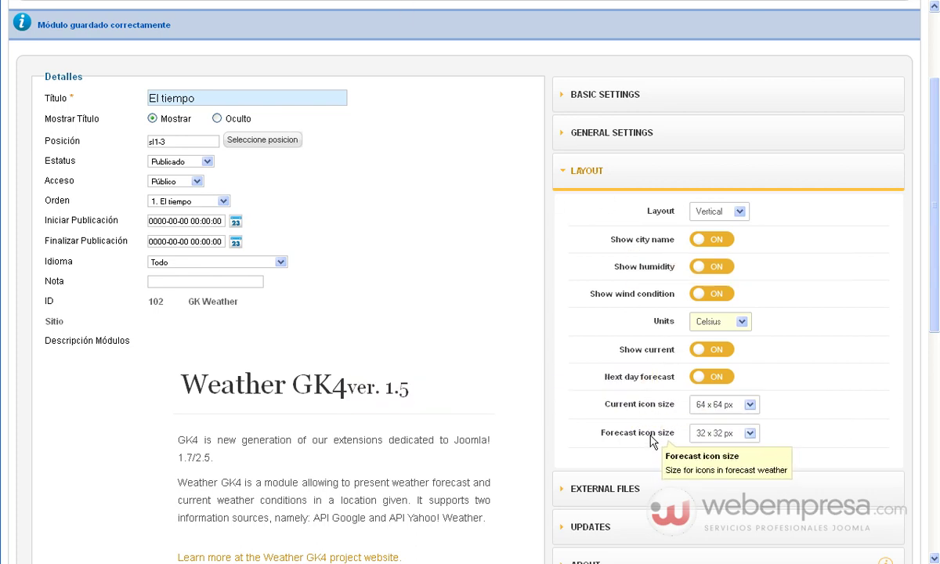
{"action": "mouse_move", "coordinate": [644, 408]}
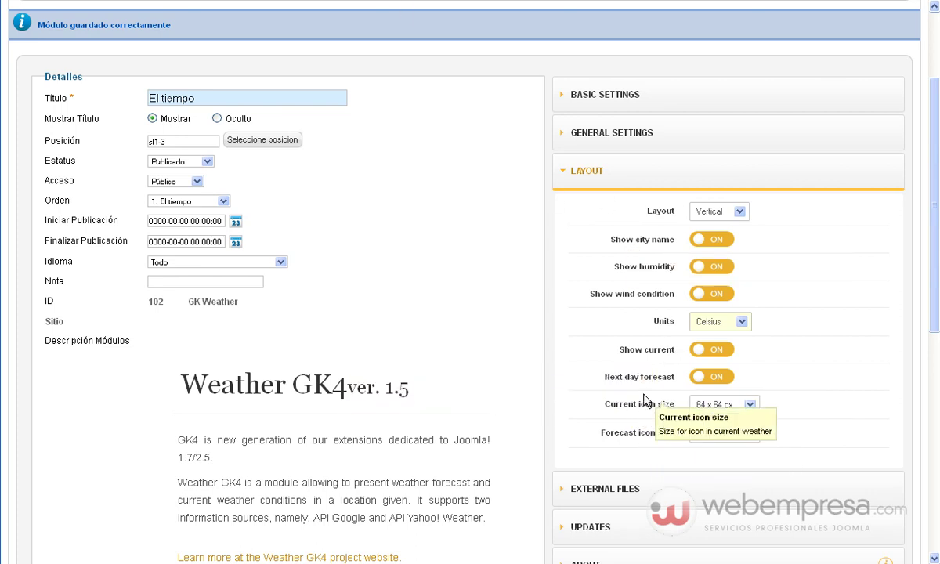
Turn off the weather module's next day forecast, save the module, and reload the site's home page
{"action": "left_click", "coordinate": [700, 379]}
{"action": "scroll", "coordinate": [814, 382], "scroll_direction": "up", "scroll_amount": 3}
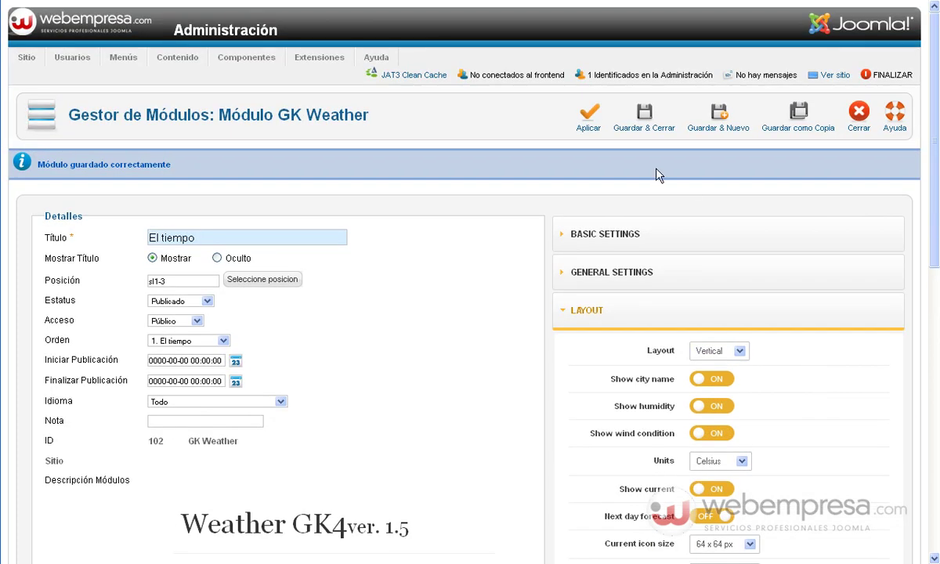
{"action": "left_click", "coordinate": [589, 117]}
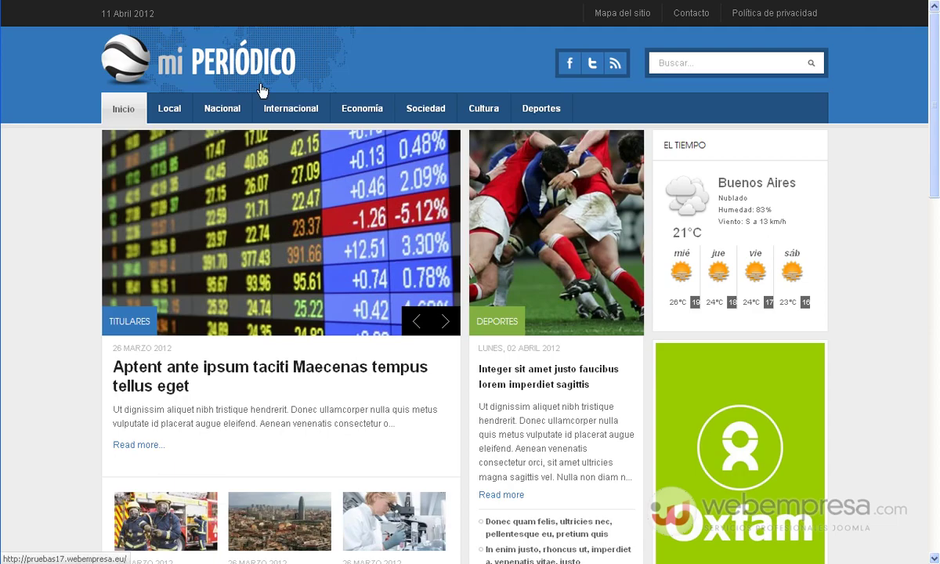
{"action": "left_click", "coordinate": [212, 60]}
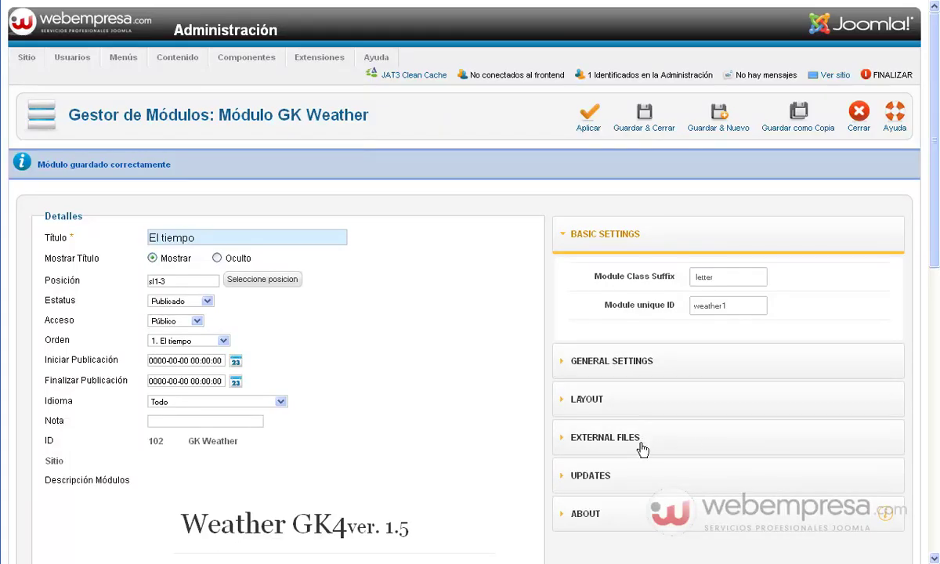
Turn the next day forecast back on in the weather module's layout settings
{"action": "left_click", "coordinate": [634, 399]}
{"action": "scroll", "coordinate": [697, 444], "scroll_direction": "down", "scroll_amount": 1}
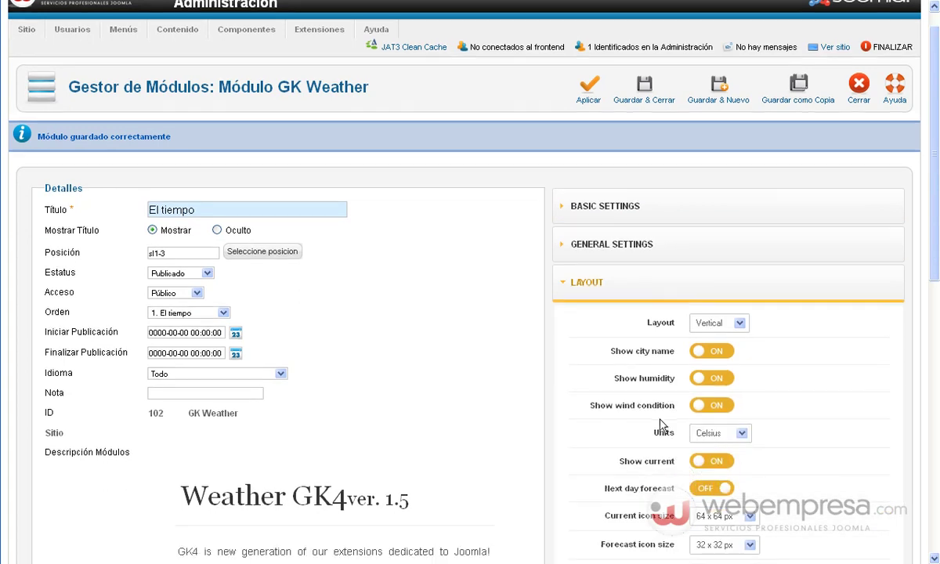
{"action": "scroll", "coordinate": [776, 486], "scroll_direction": "up", "scroll_amount": 1}
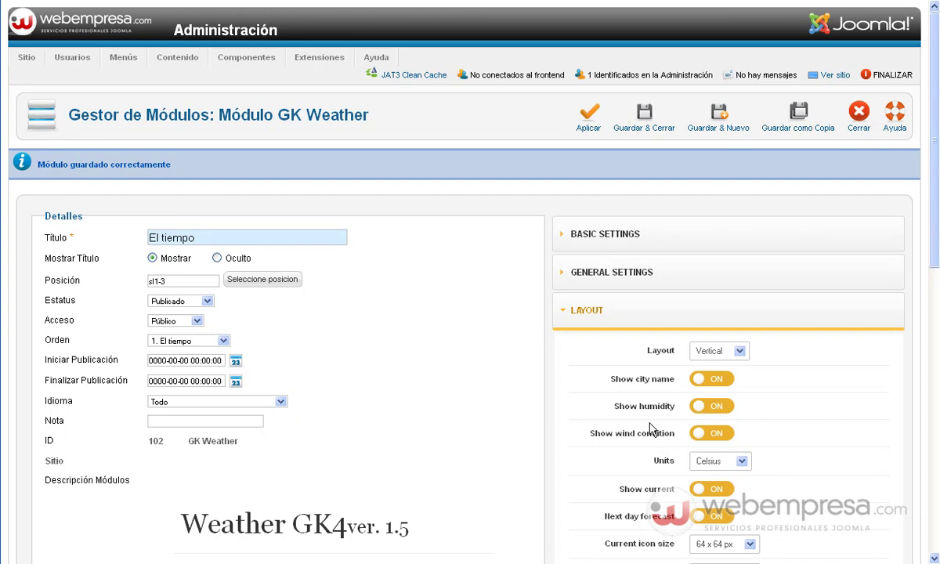
Set the weather module's status to Despublicado
{"action": "left_click", "coordinate": [163, 301]}
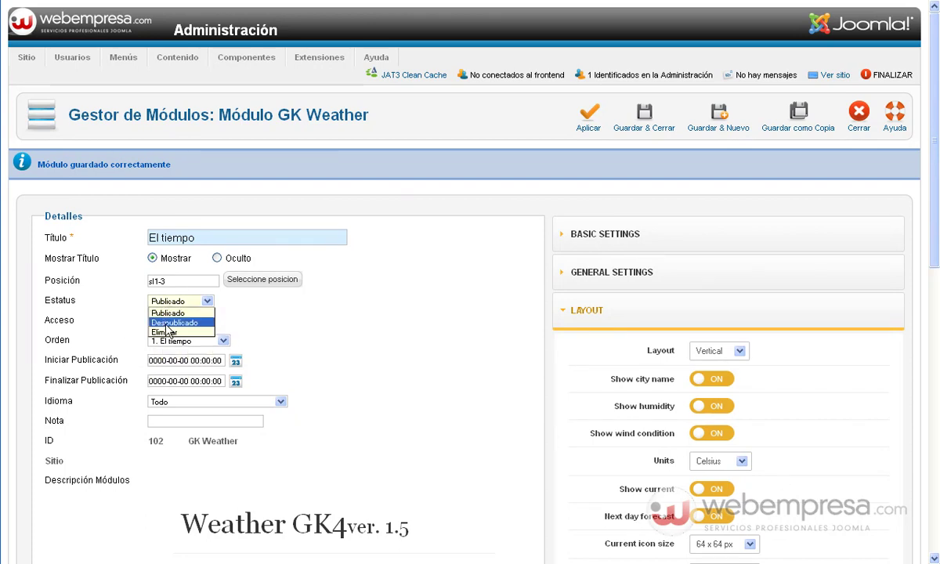
{"action": "left_click", "coordinate": [167, 324]}
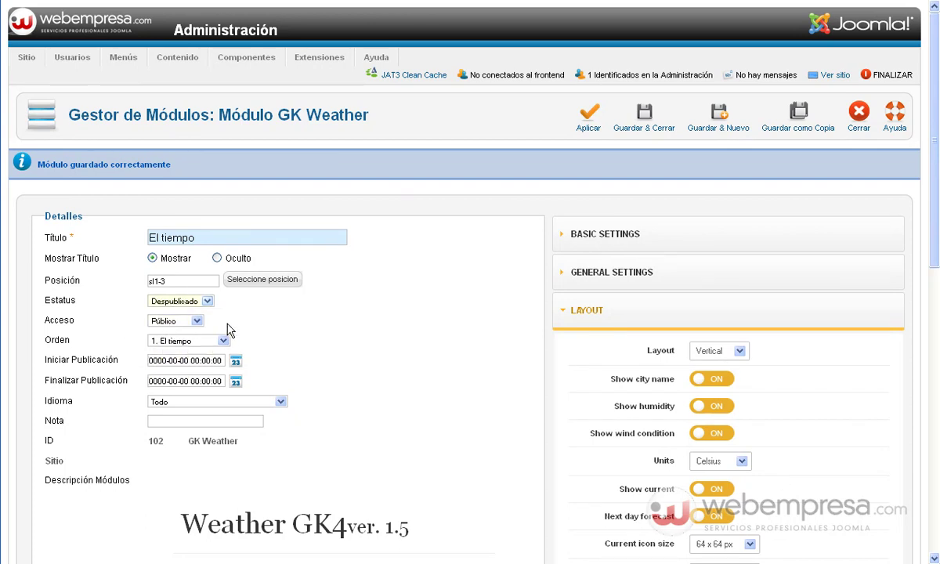
Set the weather module's status back to Publicado, and save and close the module
{"action": "left_click", "coordinate": [194, 301]}
{"action": "left_click", "coordinate": [180, 311]}
{"action": "left_click", "coordinate": [627, 114]}
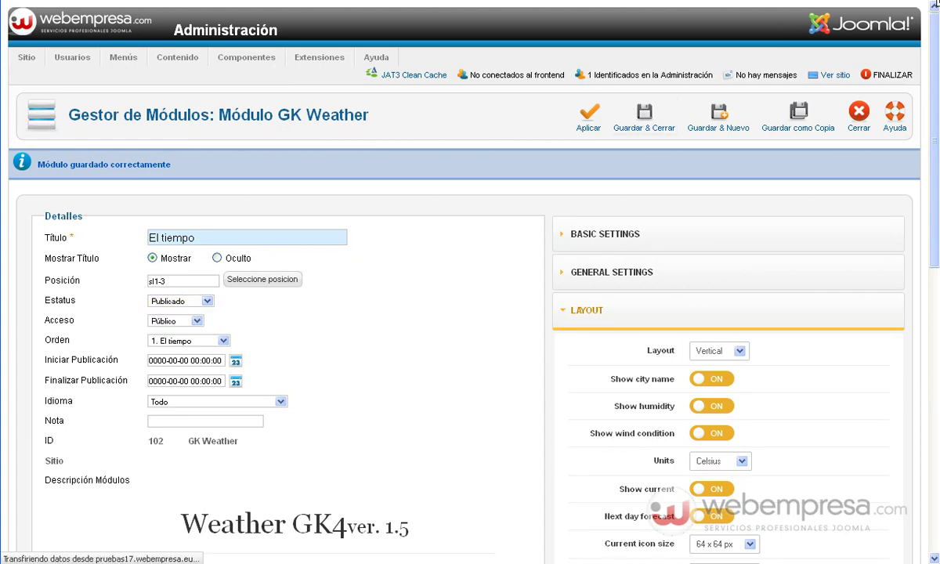